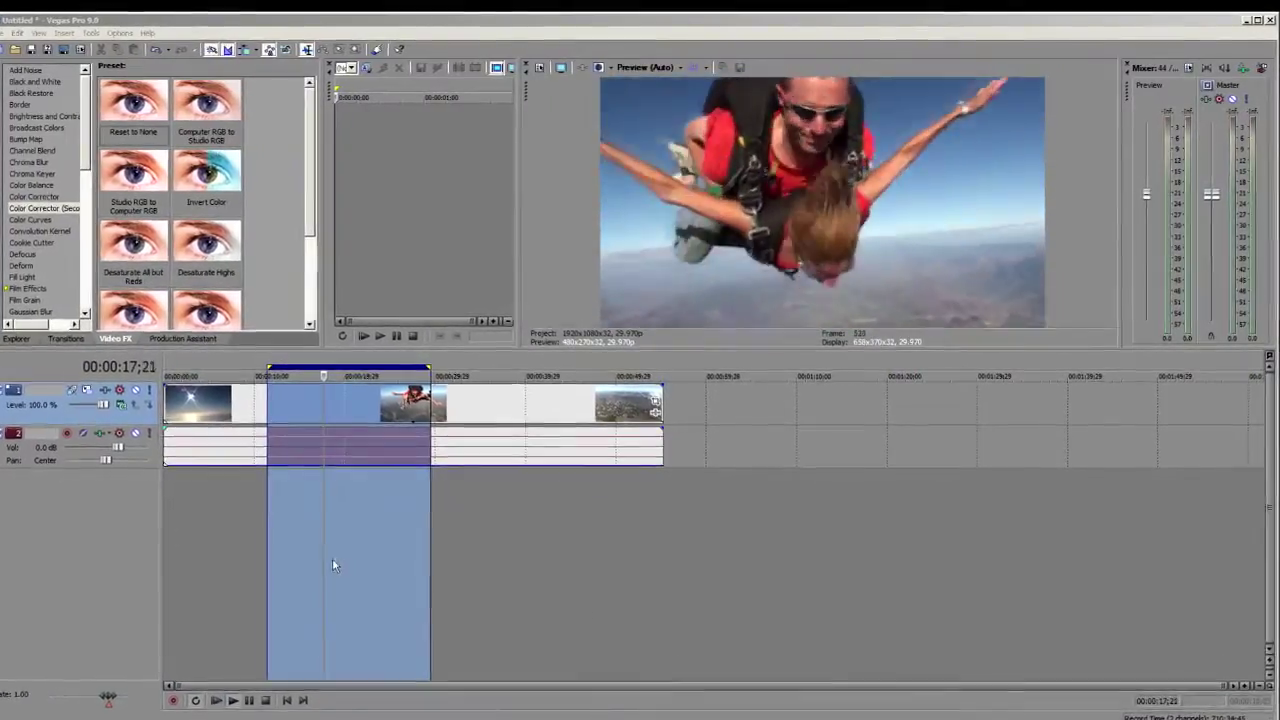
# Play the footage, then apply Color Corrector (Secondary) to the middle skydiving clip.
pyautogui.click(322, 533)
pyautogui.press('space')
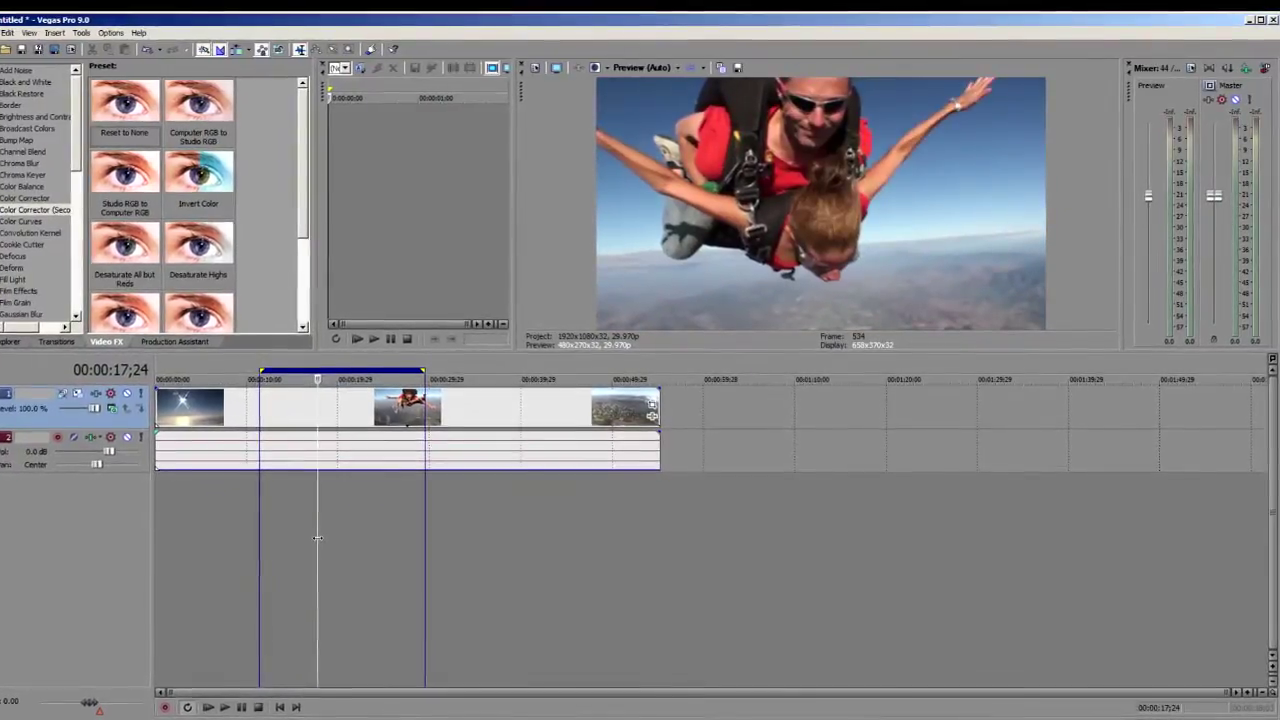
pyautogui.click(40, 213)
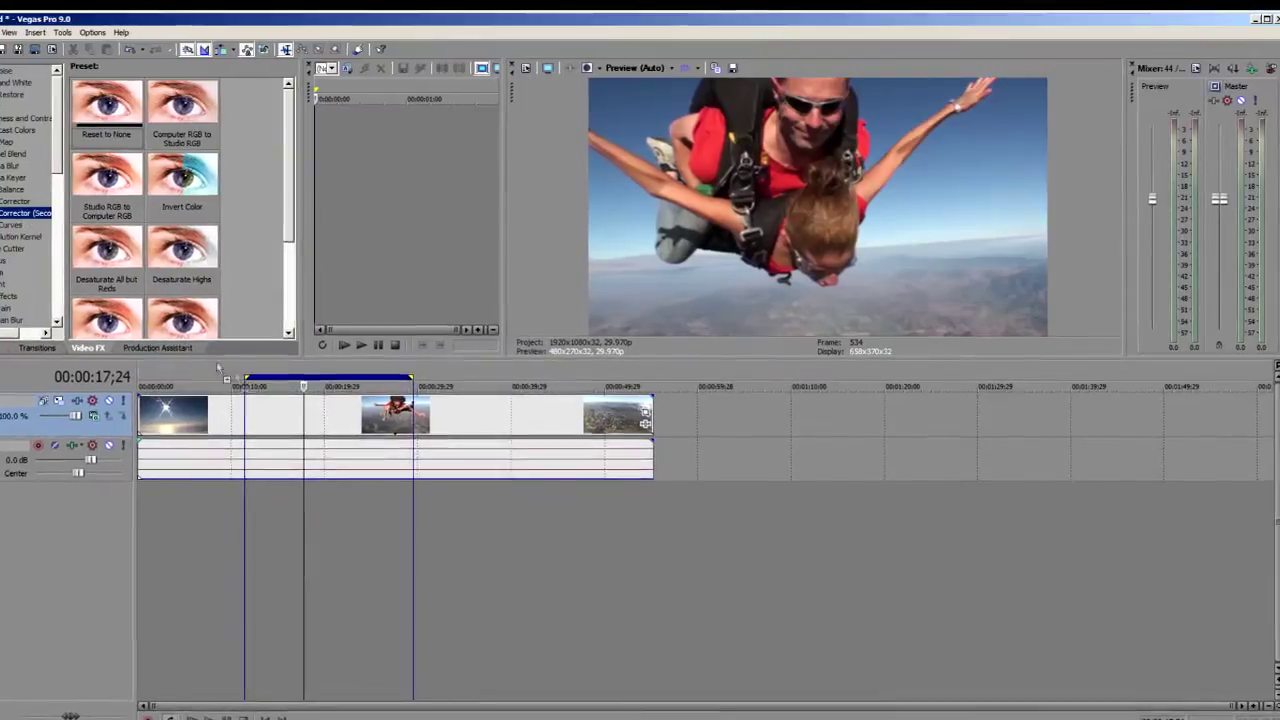
pyautogui.moveTo(218, 367); pyautogui.dragTo(309, 434)
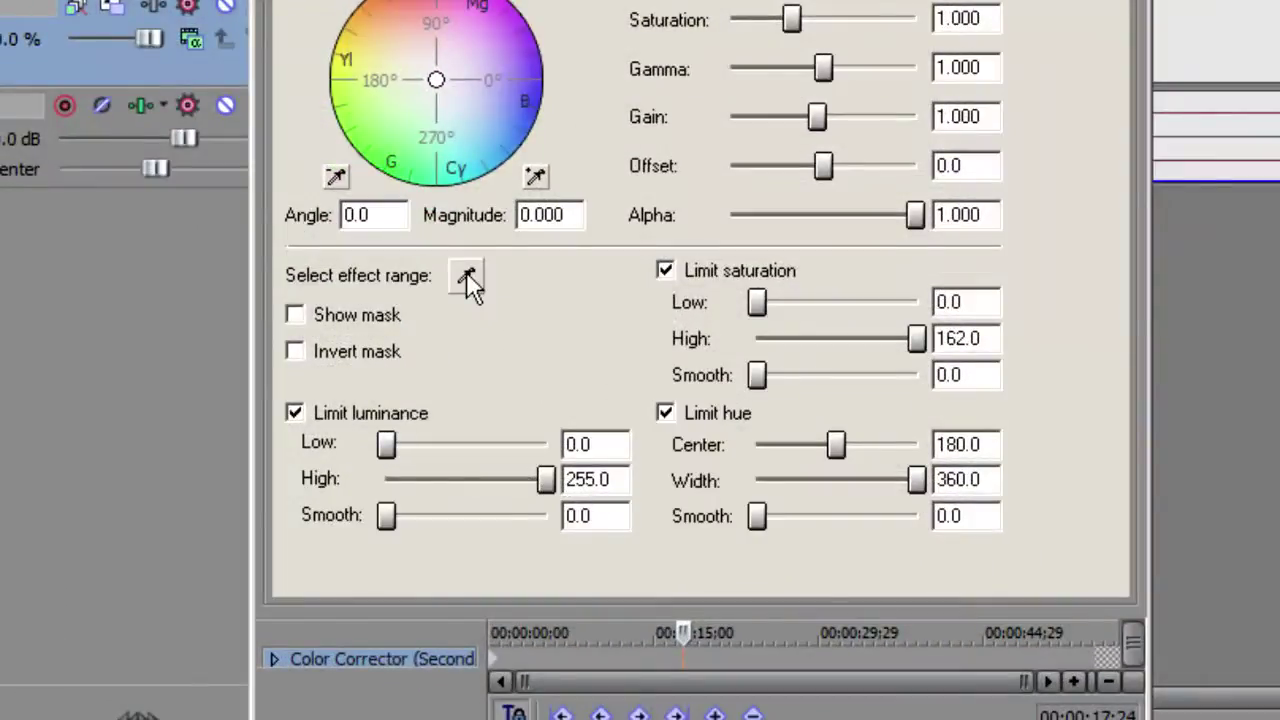
# Sample the shirt colour, then limit luminance to 83.3–154.0 and saturation to 62.5–123.5.
pyautogui.click(198, 530)
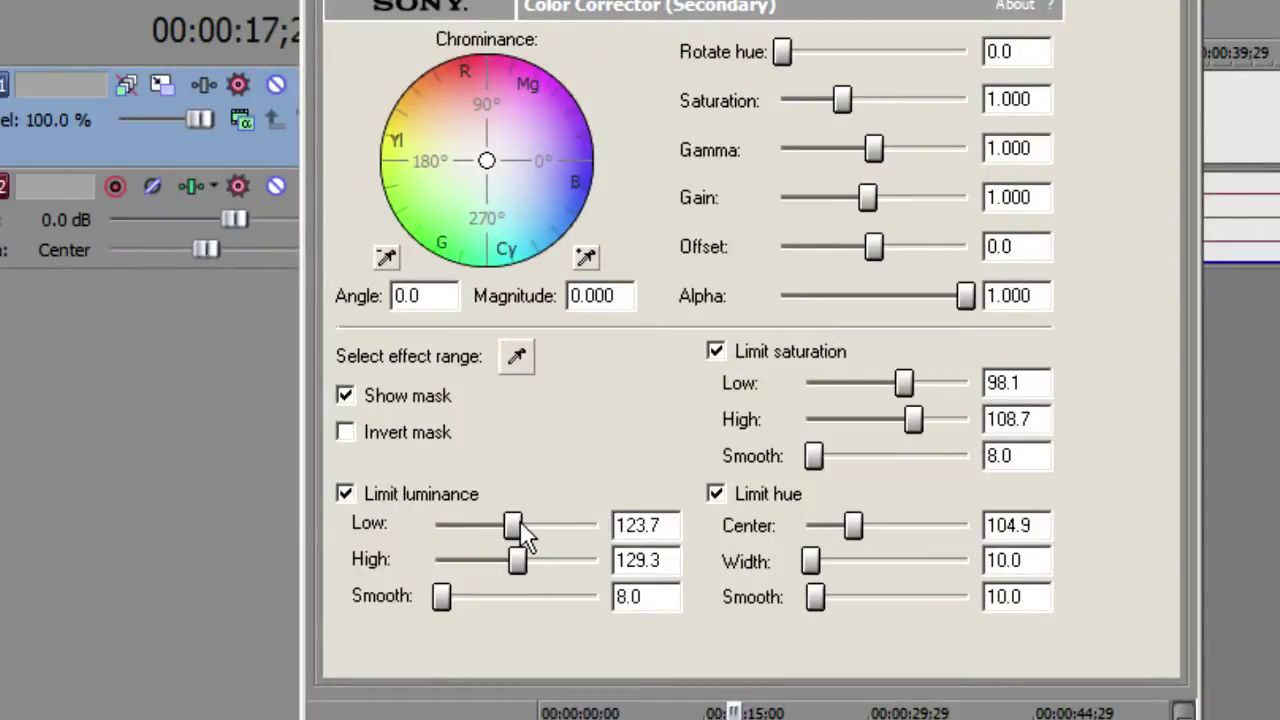
pyautogui.moveTo(522, 524); pyautogui.dragTo(522, 558)
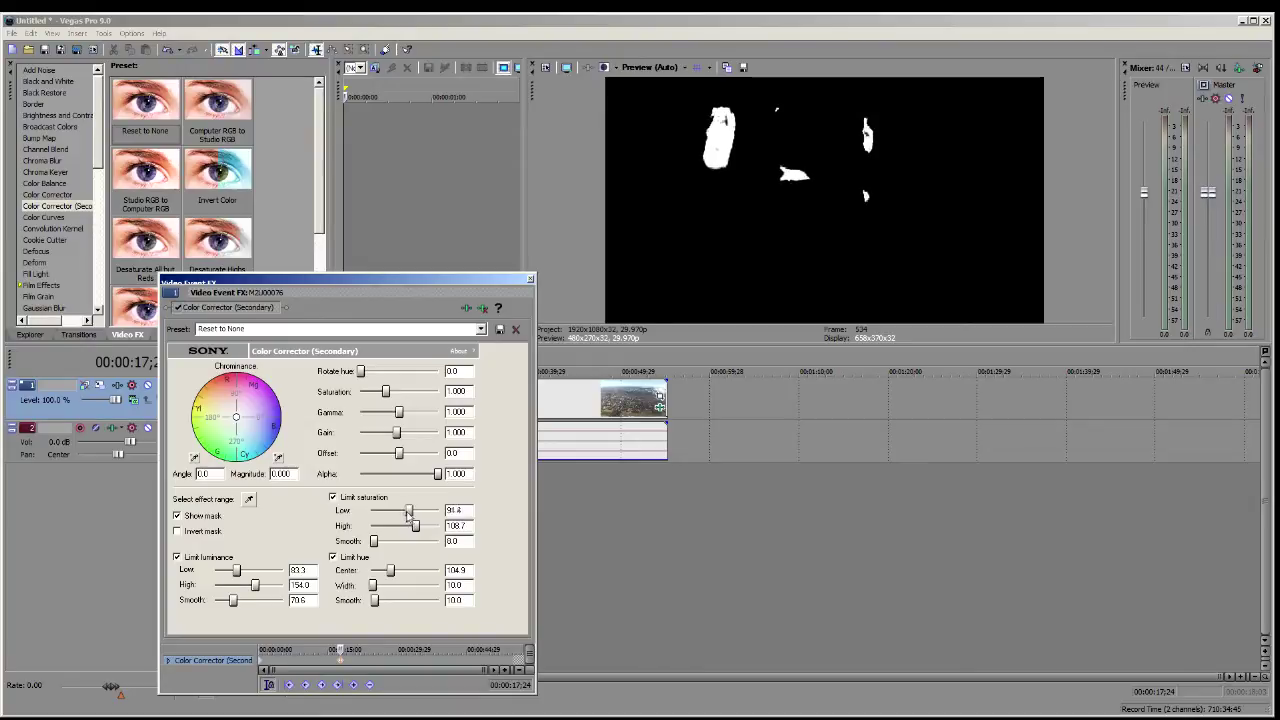
pyautogui.moveTo(405, 514); pyautogui.dragTo(395, 524)
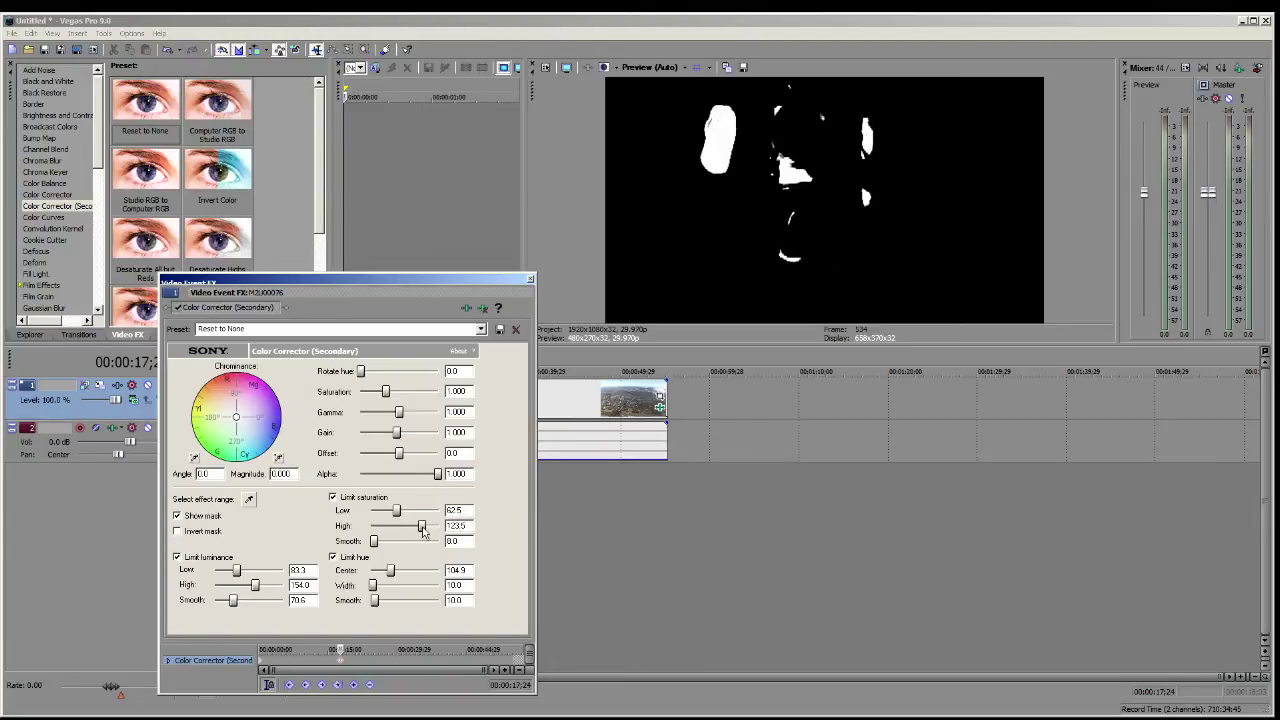
pyautogui.moveTo(374, 547)
pyautogui.mouseDown()
pyautogui.moveTo(388, 547)
pyautogui.moveTo(376, 546)
pyautogui.mouseUp()
# Hide the mask and play the clip from a later point to check the normal footage.
pyautogui.click(177, 516)
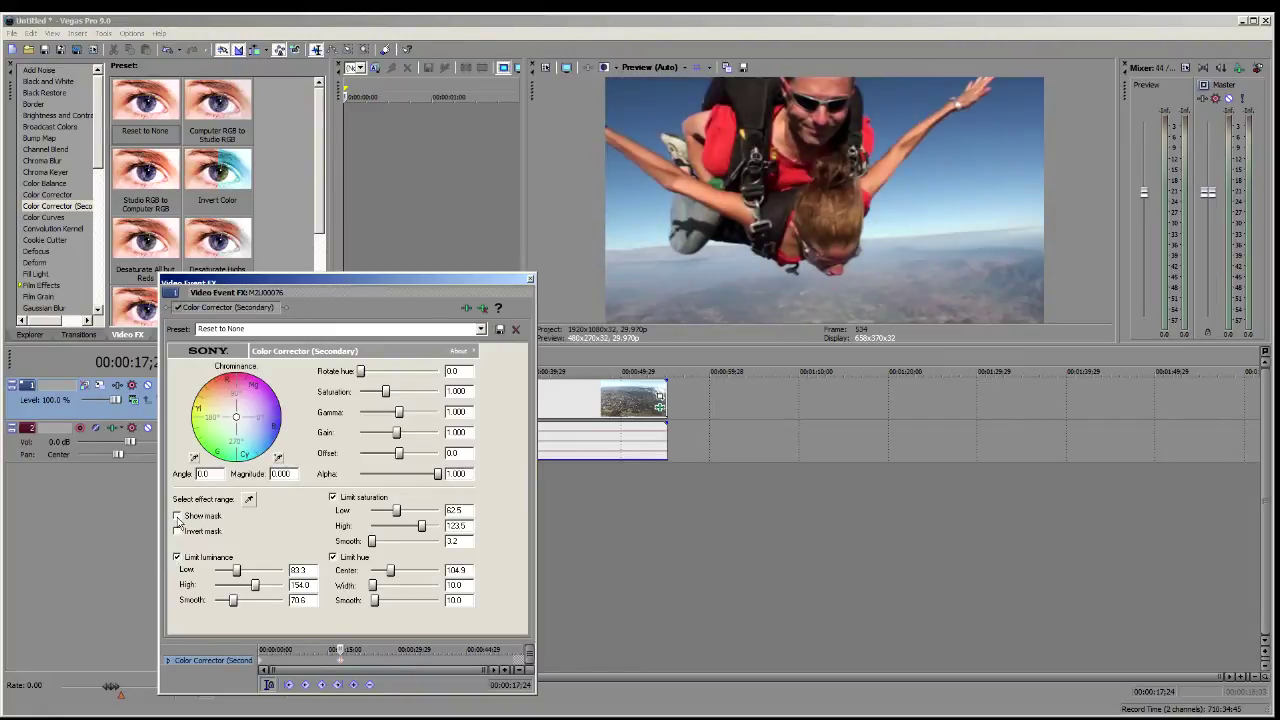
pyautogui.rightClick(260, 667)
pyautogui.click(288, 578)
pyautogui.click(545, 554)
pyautogui.press('space')
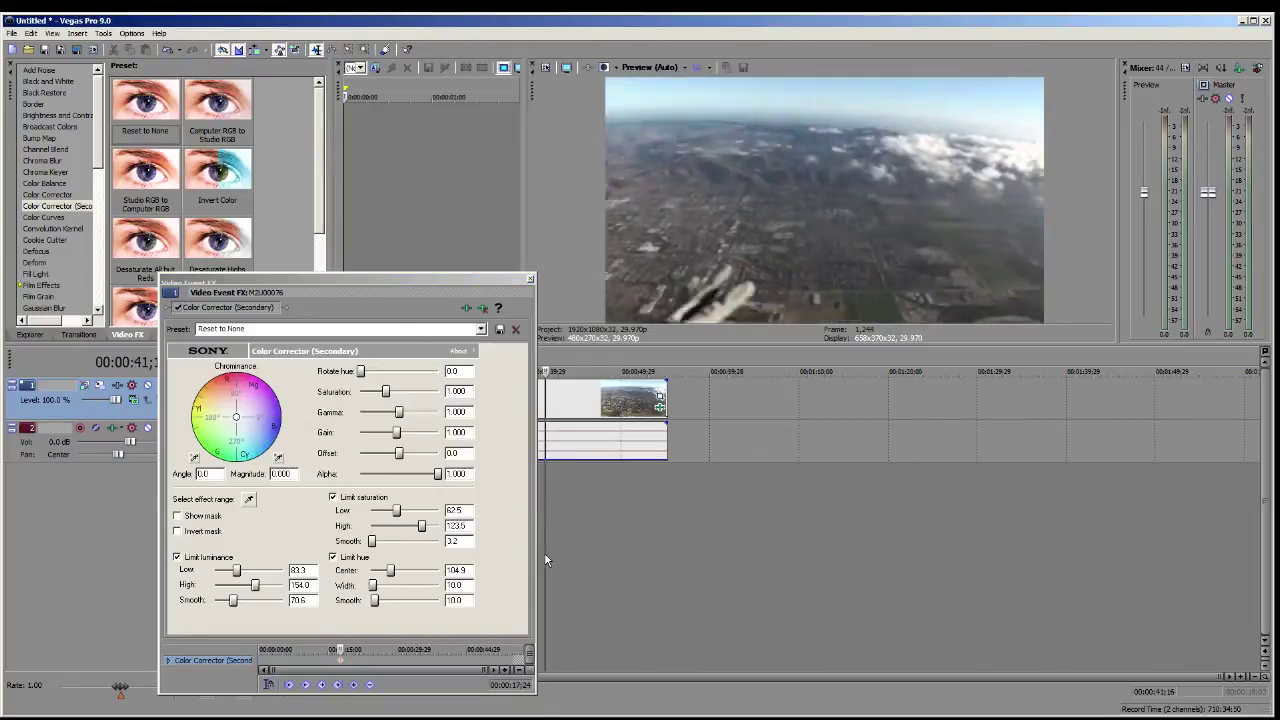
pyautogui.moveTo(391, 283); pyautogui.dragTo(321, 288)
pyautogui.click(336, 390)
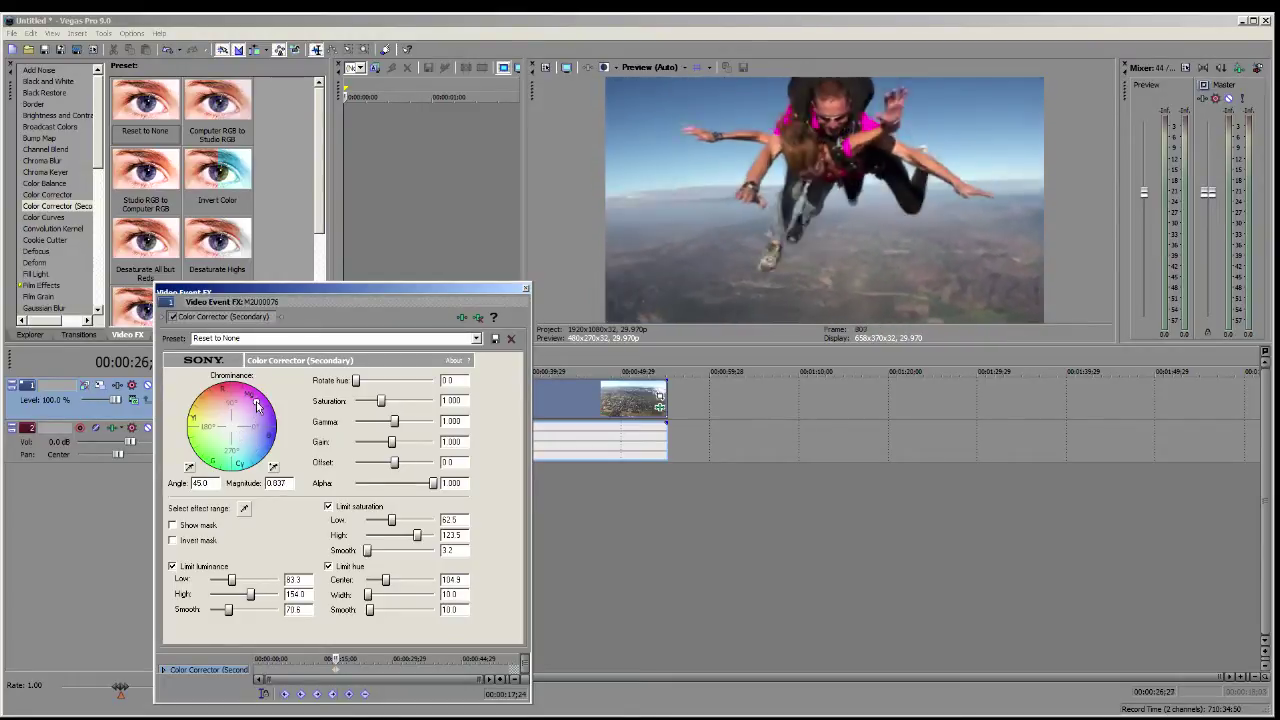
# Shift the chrominance wheel to angle 233.4 and magnitude 0.610, turning the shirts orange-yellow.
pyautogui.moveTo(227, 402); pyautogui.dragTo(212, 457)
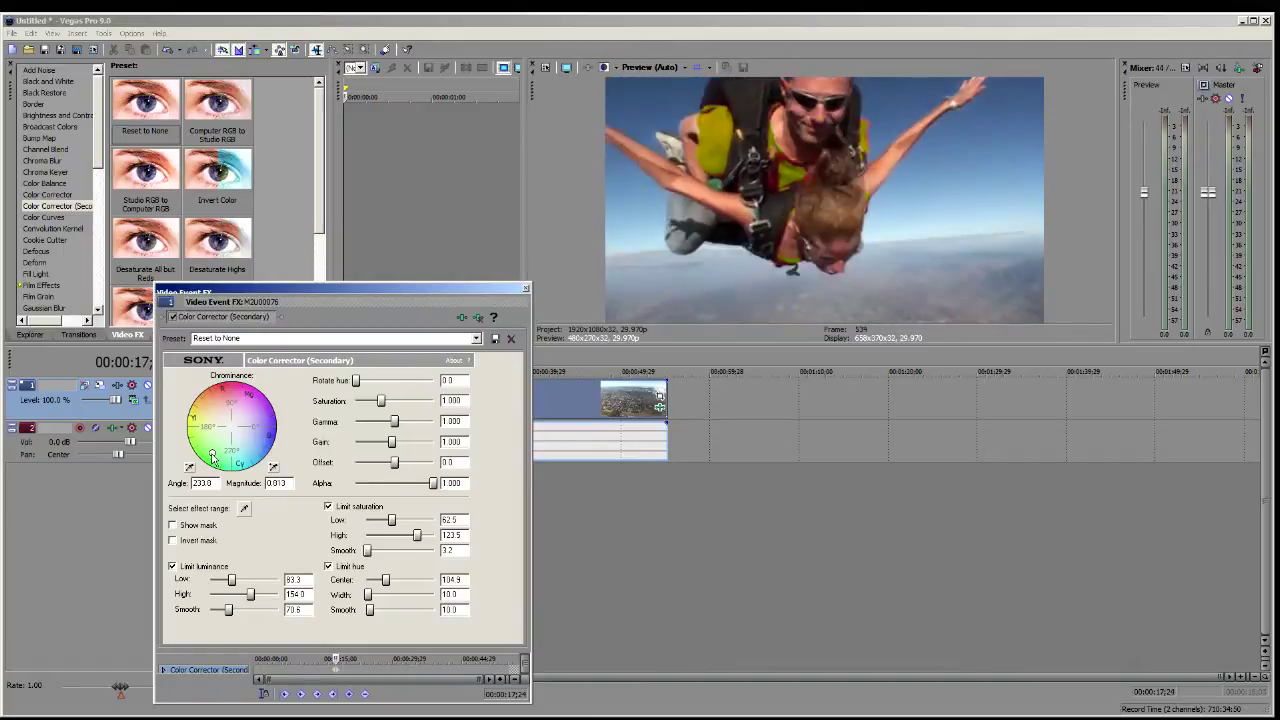
pyautogui.moveTo(212, 457); pyautogui.dragTo(217, 450)
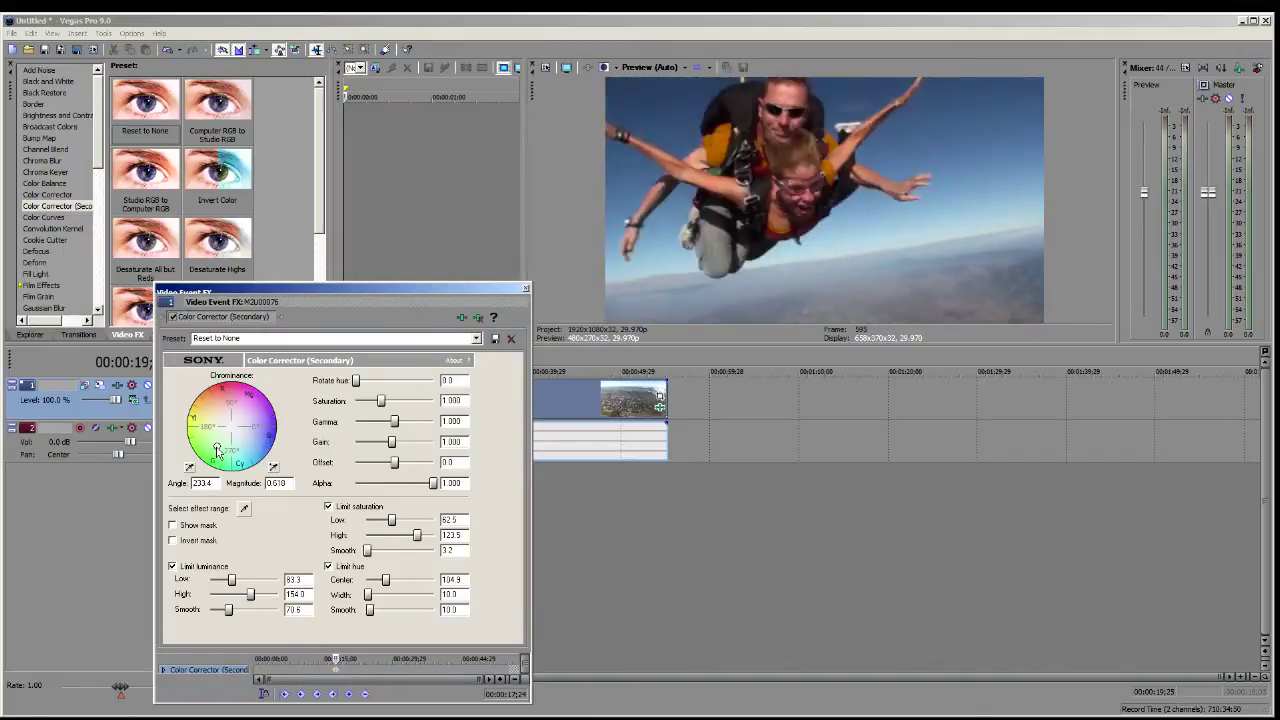
# Show and invert the mask, close the effect settings, and select a time range on the timeline.
pyautogui.click(173, 527)
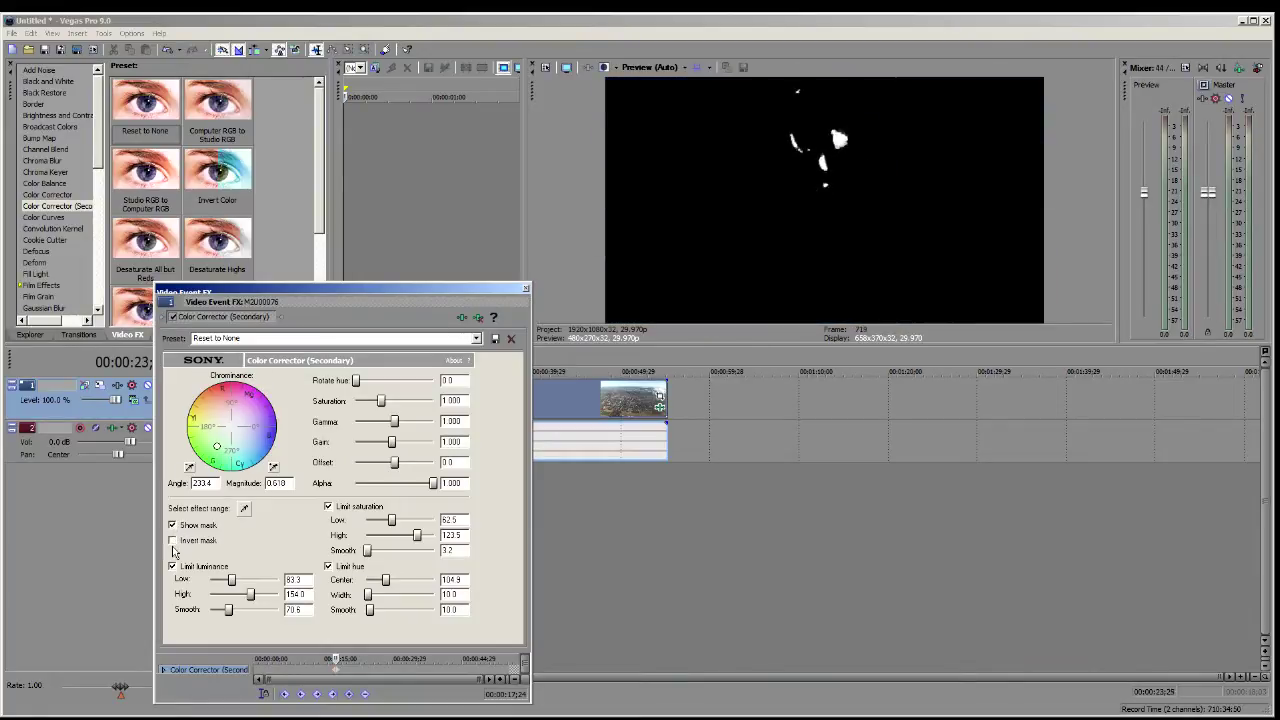
pyautogui.click(172, 541)
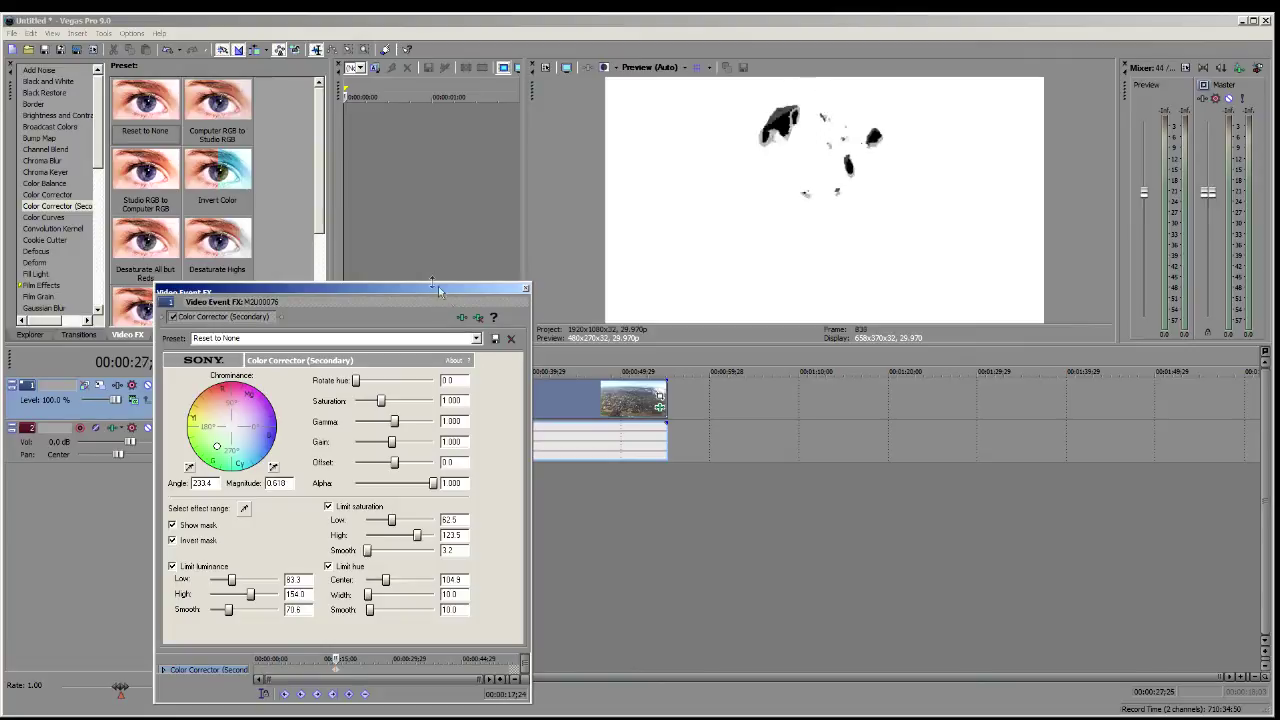
pyautogui.click(524, 291)
pyautogui.moveTo(485, 527); pyautogui.dragTo(233, 525)
# Insert a new video track holding a Sony Noise Texture clip set to the Camouflage preset.
pyautogui.rightClick(333, 520)
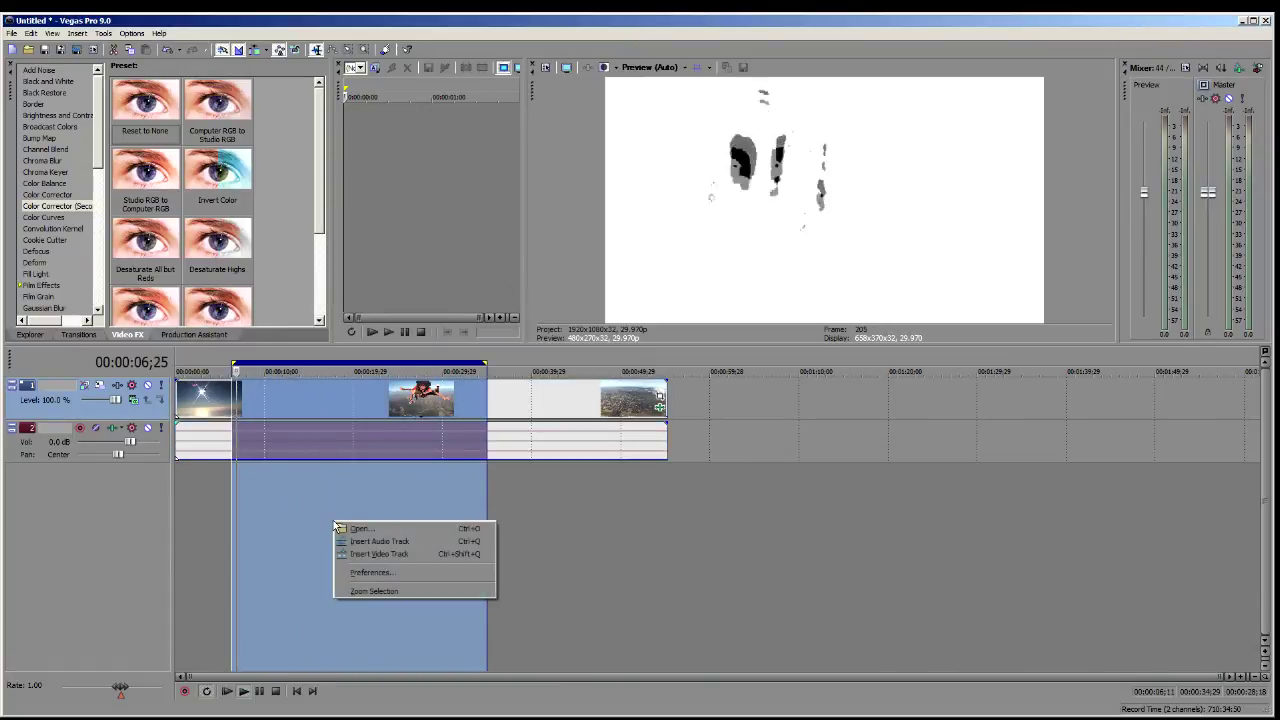
pyautogui.click(362, 553)
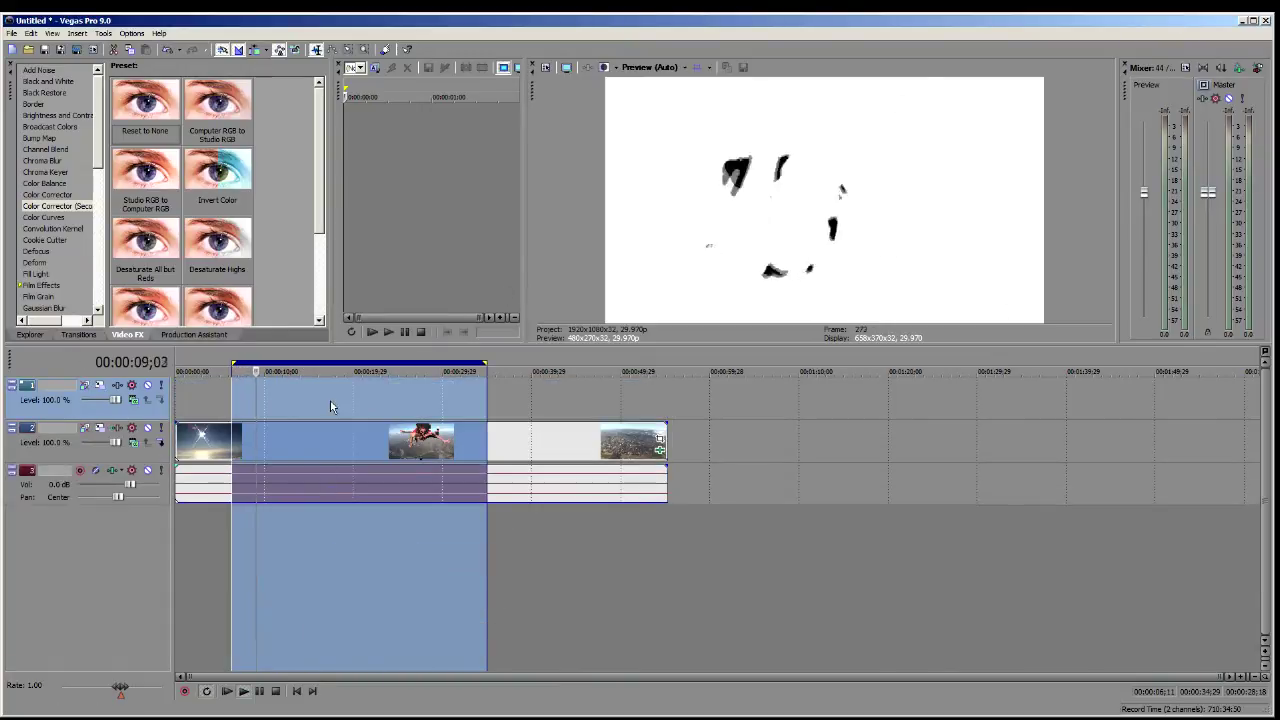
pyautogui.rightClick(332, 406)
pyautogui.click(366, 530)
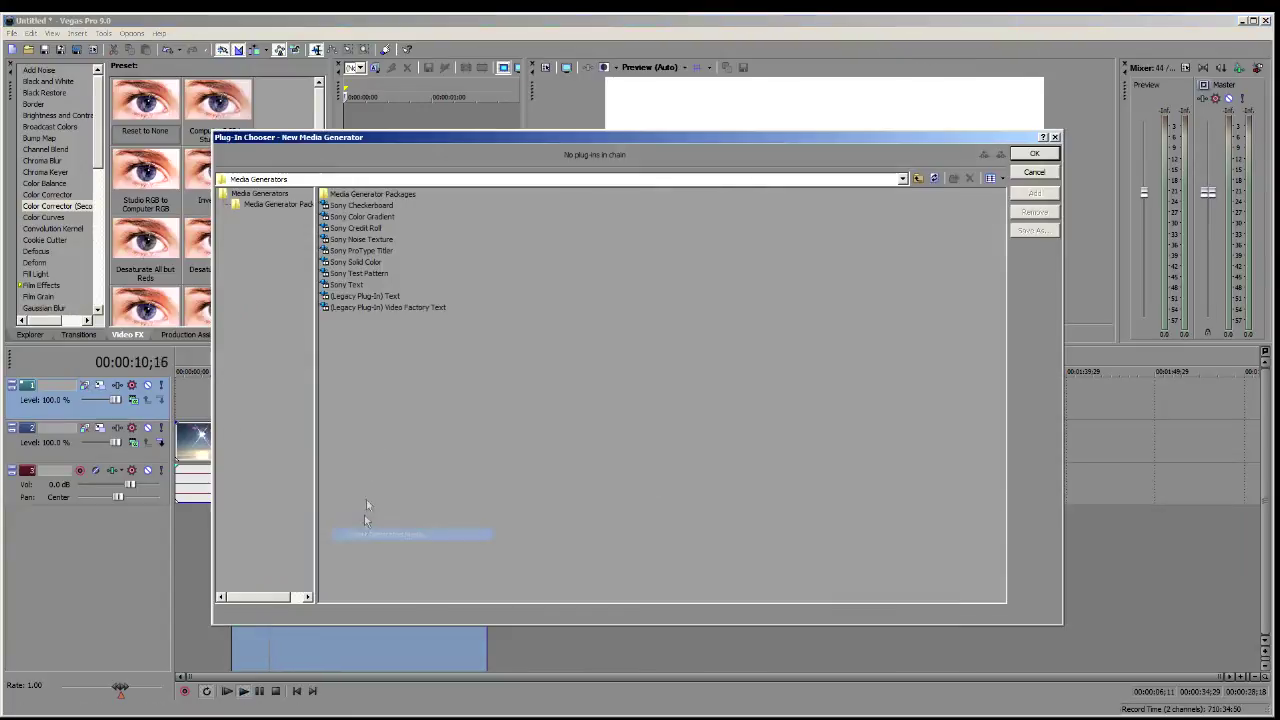
pyautogui.doubleClick(362, 239)
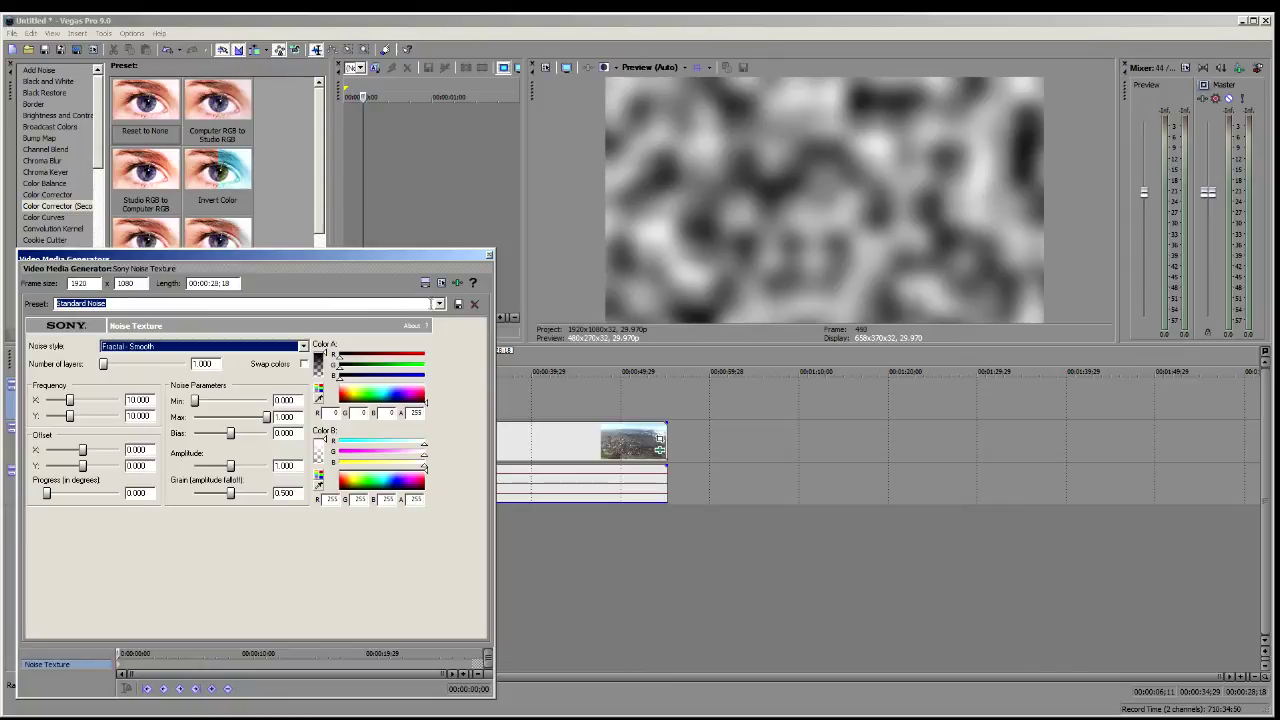
pyautogui.click(439, 304)
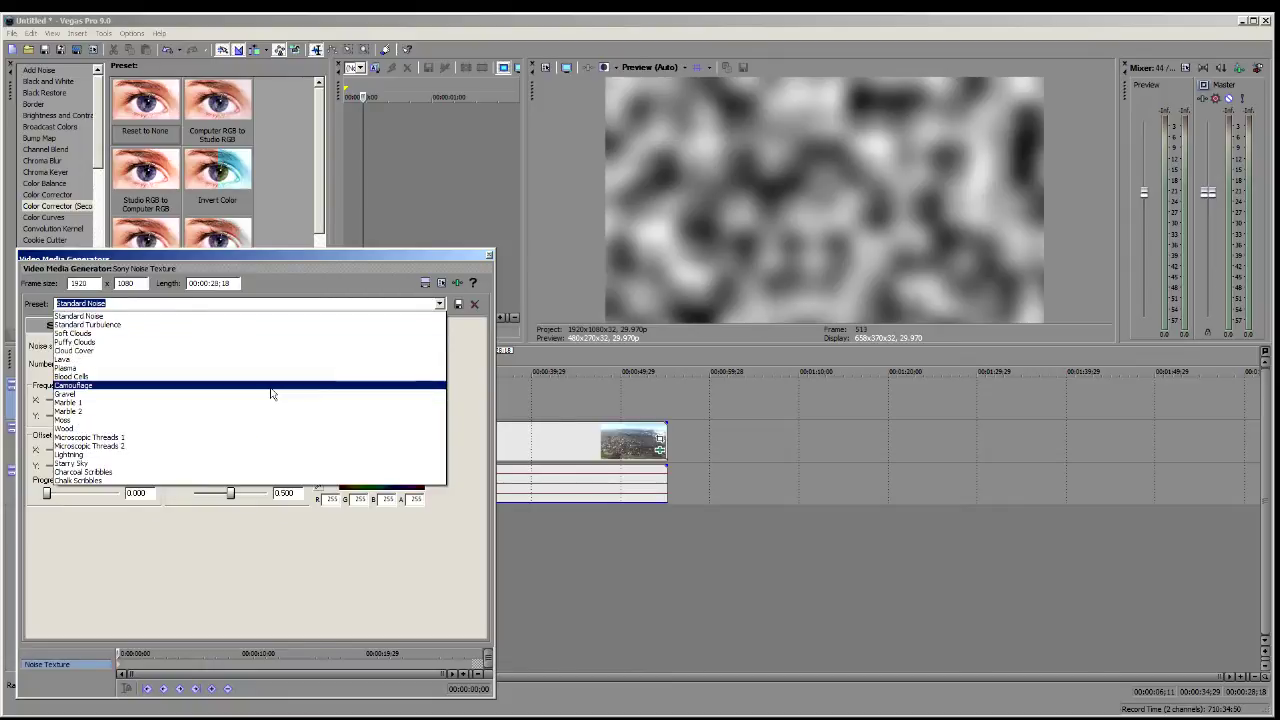
pyautogui.click(271, 385)
pyautogui.click(488, 255)
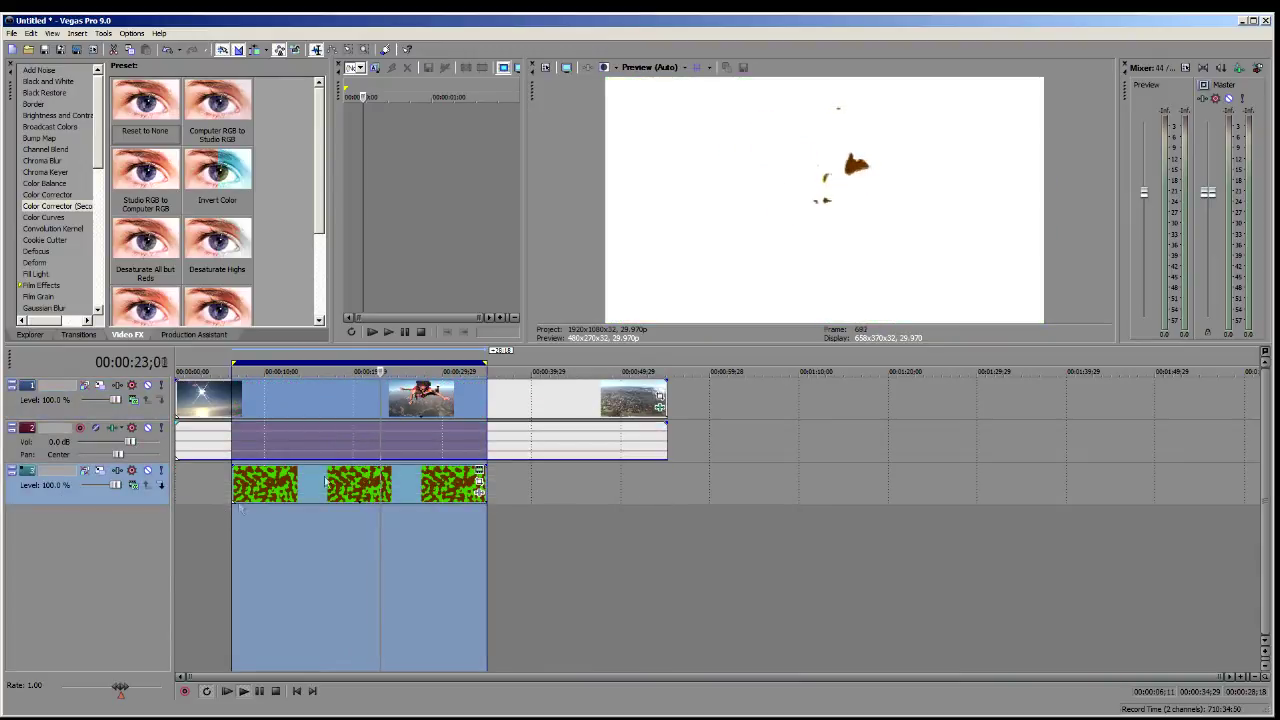
# Reopen the clip's Color Corrector (Secondary) settings.
pyautogui.click(660, 405)
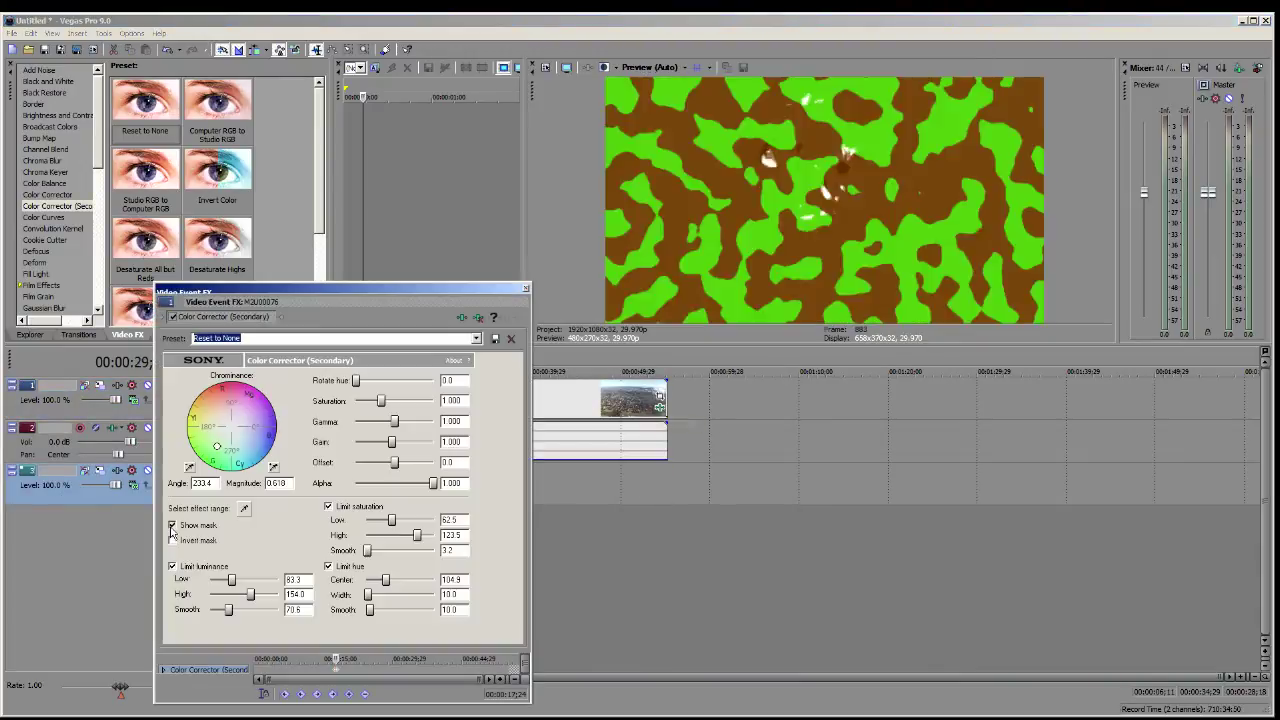